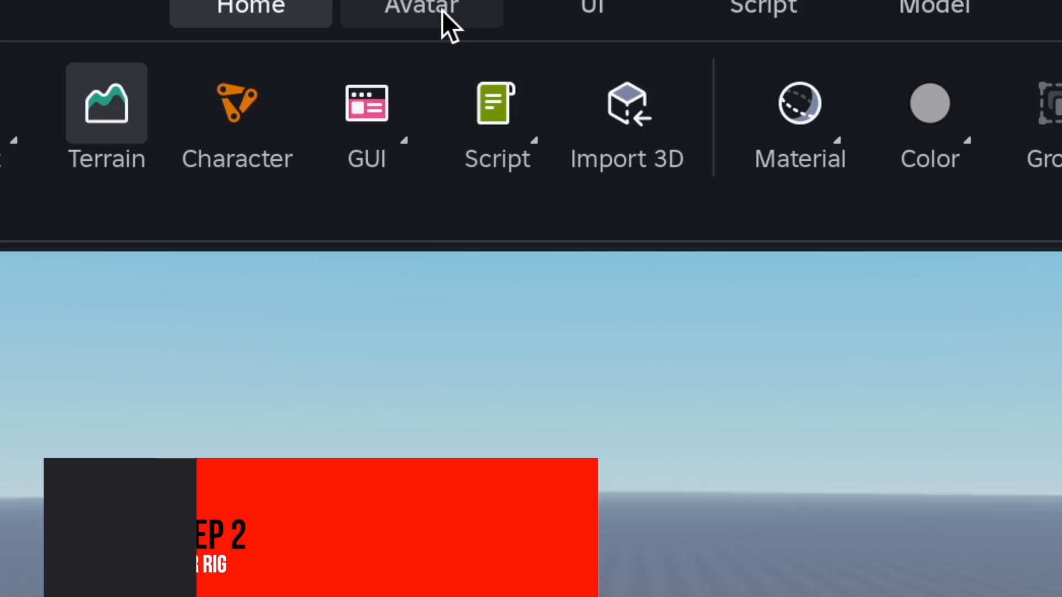
Step: Insert a masculine R15 Block Avatar character rig into the place
click(438, 10)
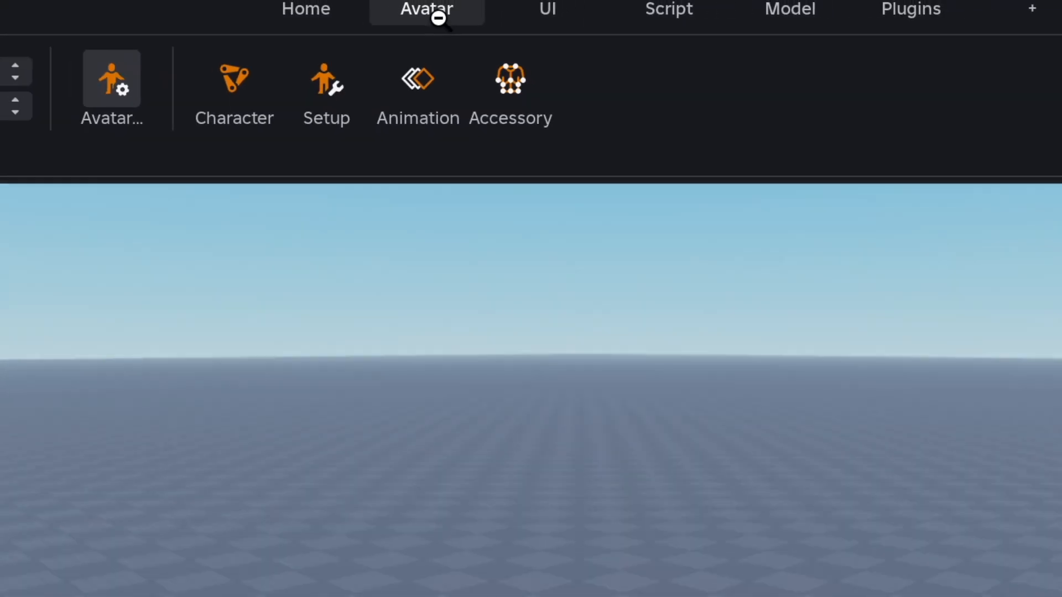
click(238, 89)
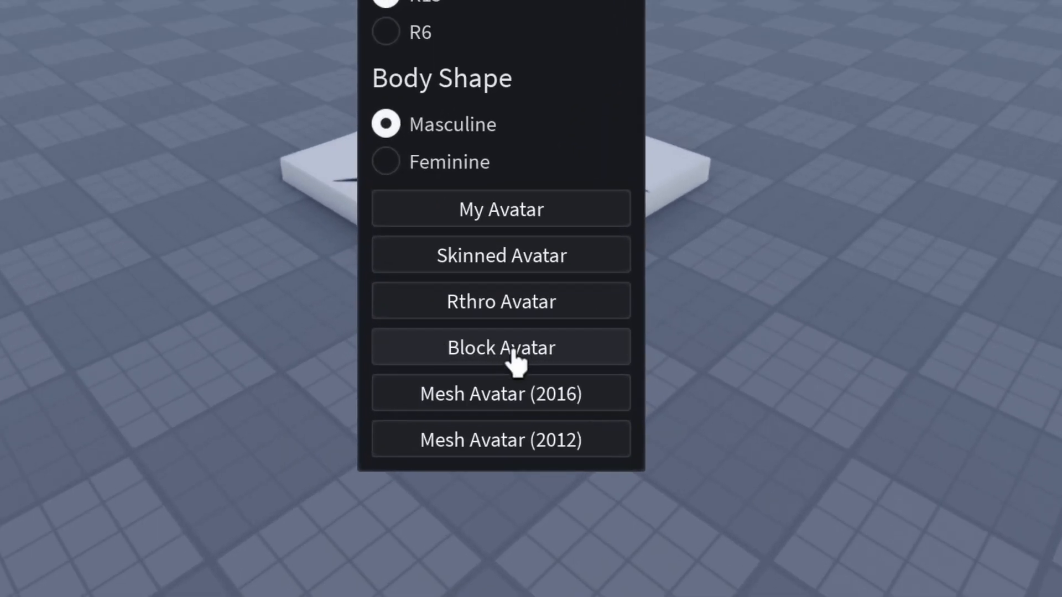
click(501, 358)
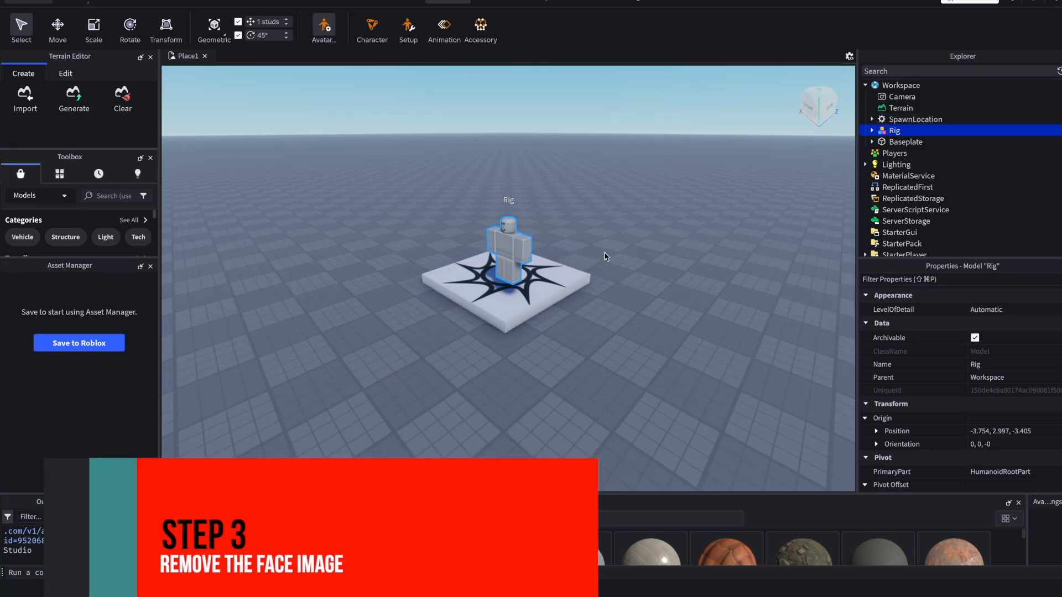
Step: Delete the face decal from the Rig's Head and collapse the Rig hierarchy
key(f)
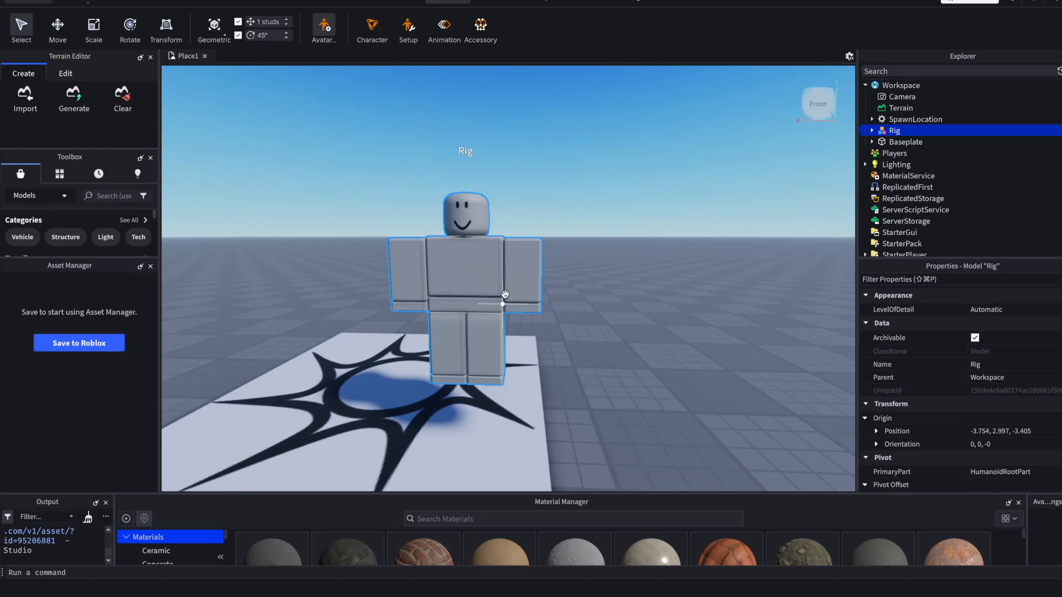
key(d)
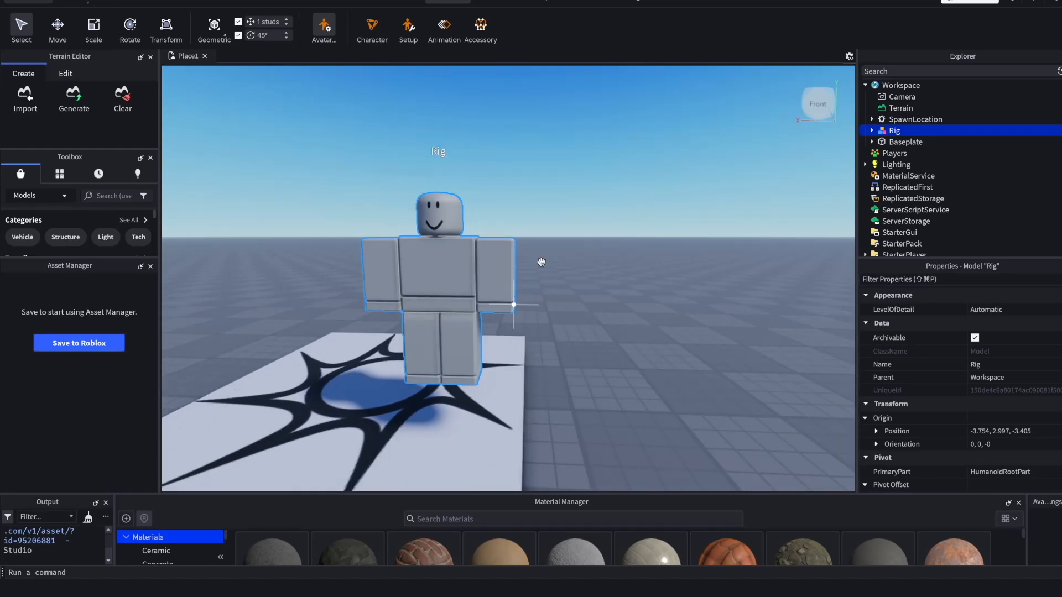
click(872, 131)
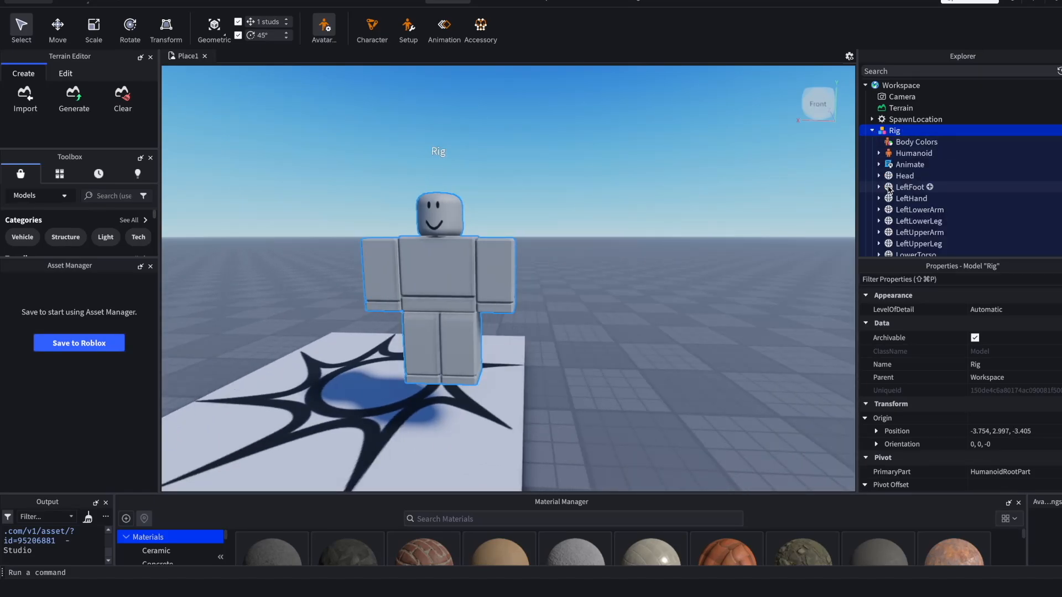
click(879, 176)
scroll(911, 184, down, 3)
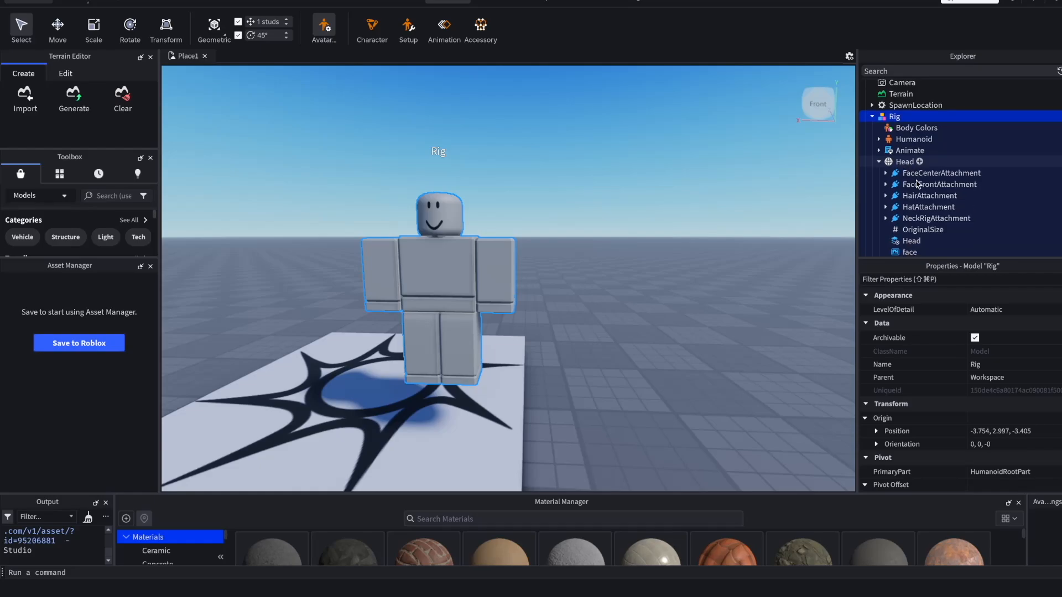
click(908, 182)
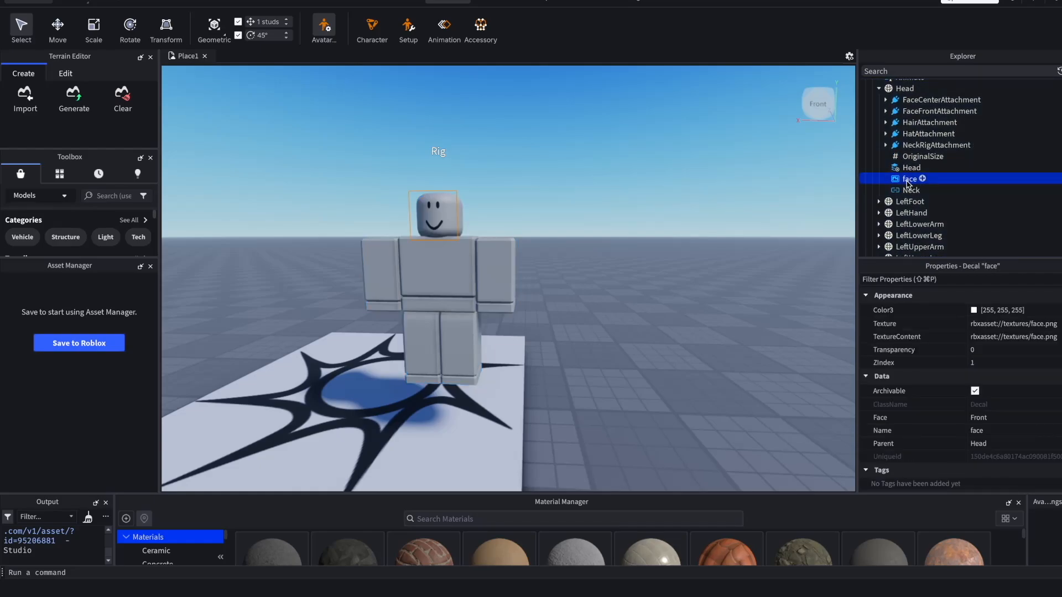
key(Delete)
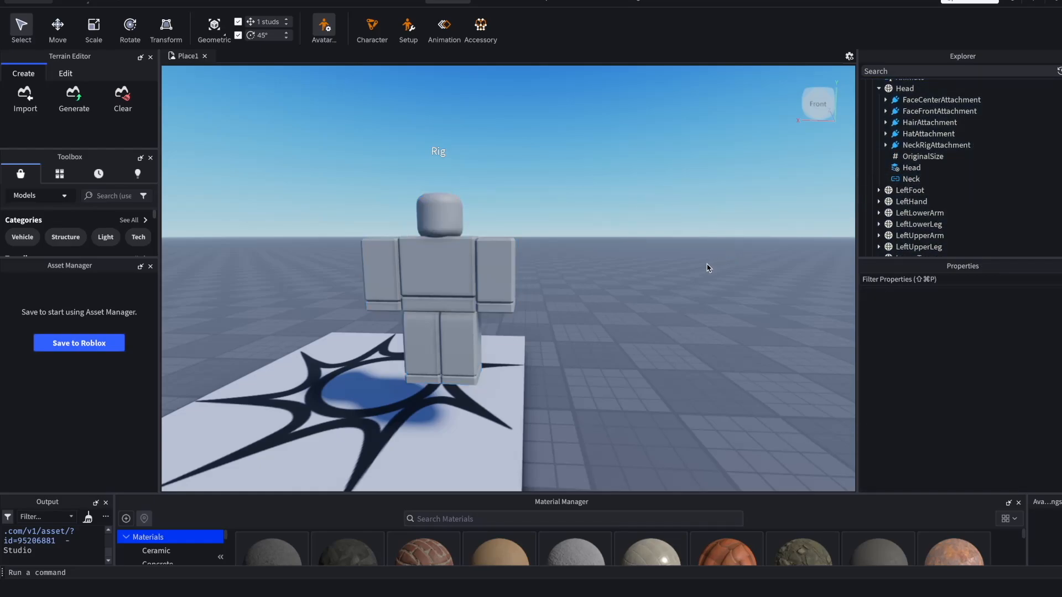
scroll(933, 145, up, 3)
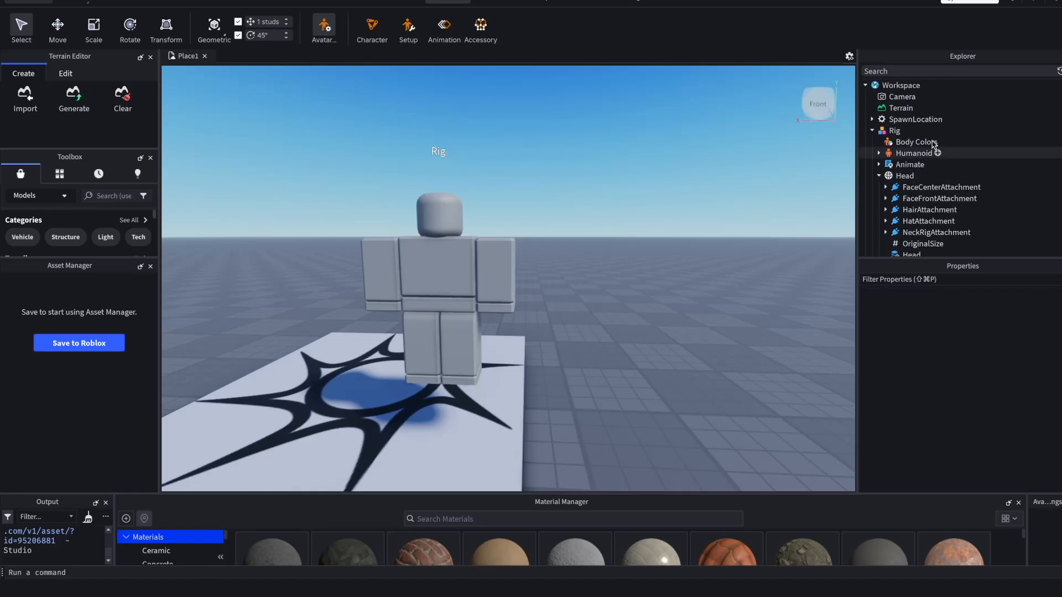
click(872, 131)
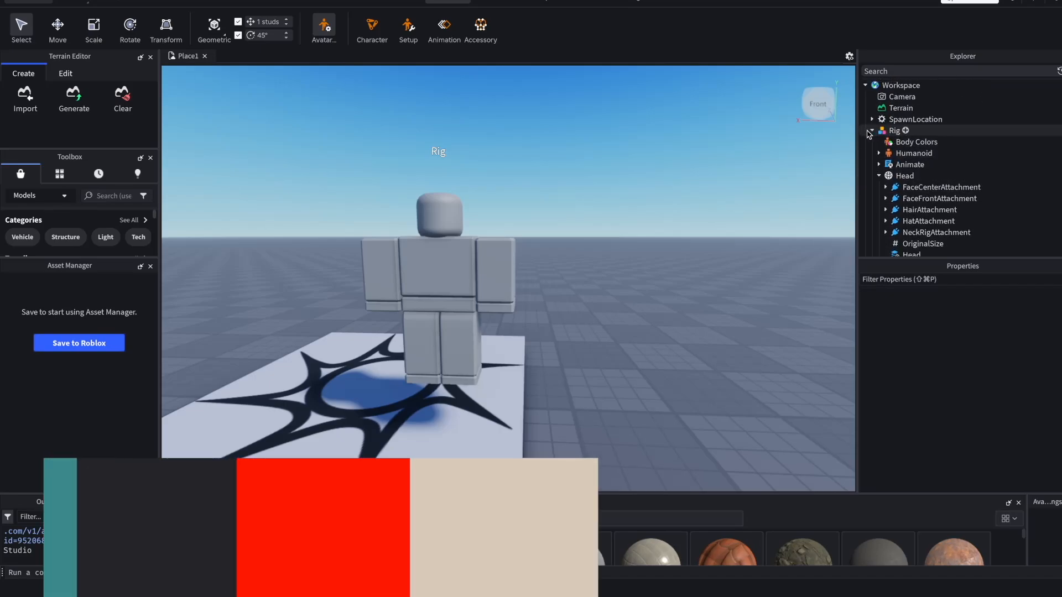
Step: Start an Export Selection of the whole Rig model
click(893, 131)
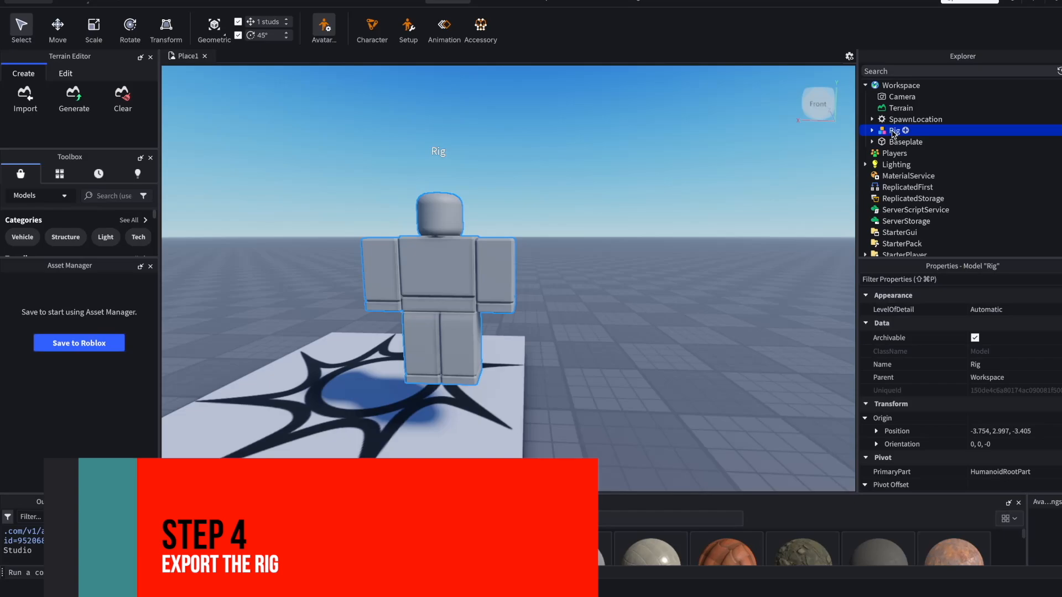
right_click(892, 133)
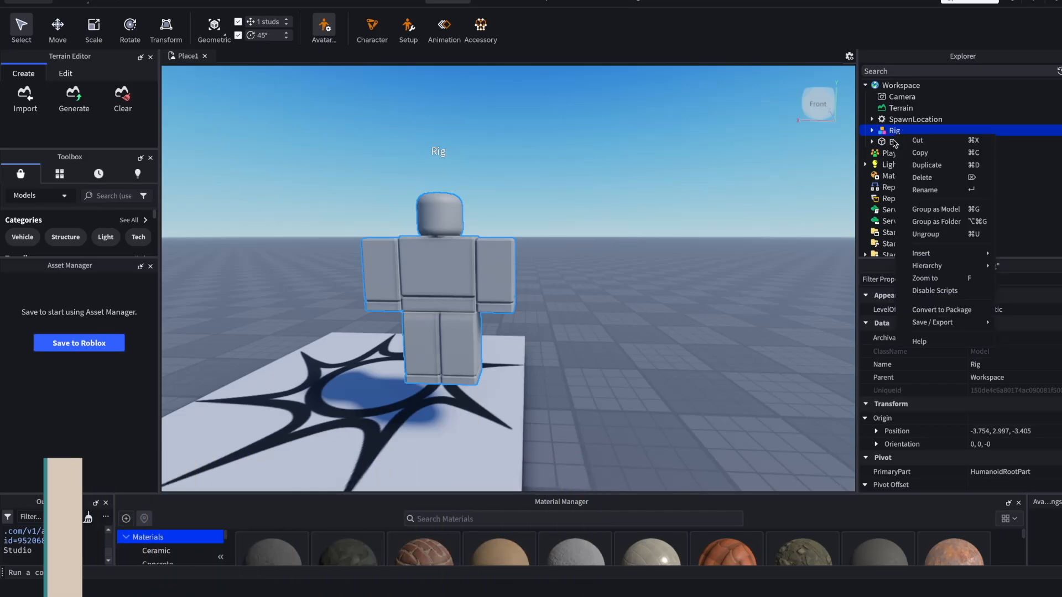
mouse_move(924, 326)
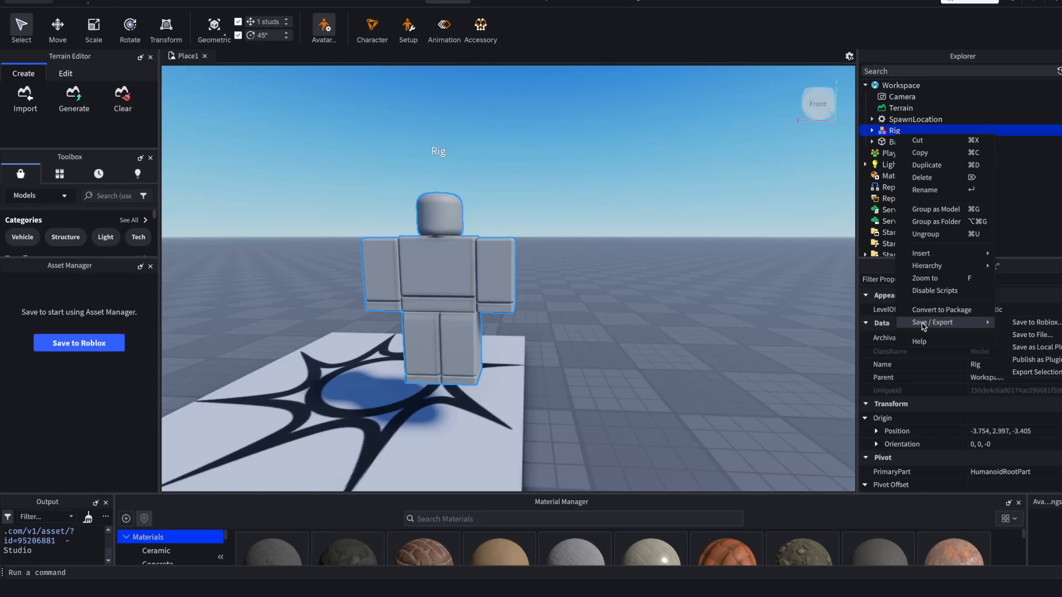
click(794, 39)
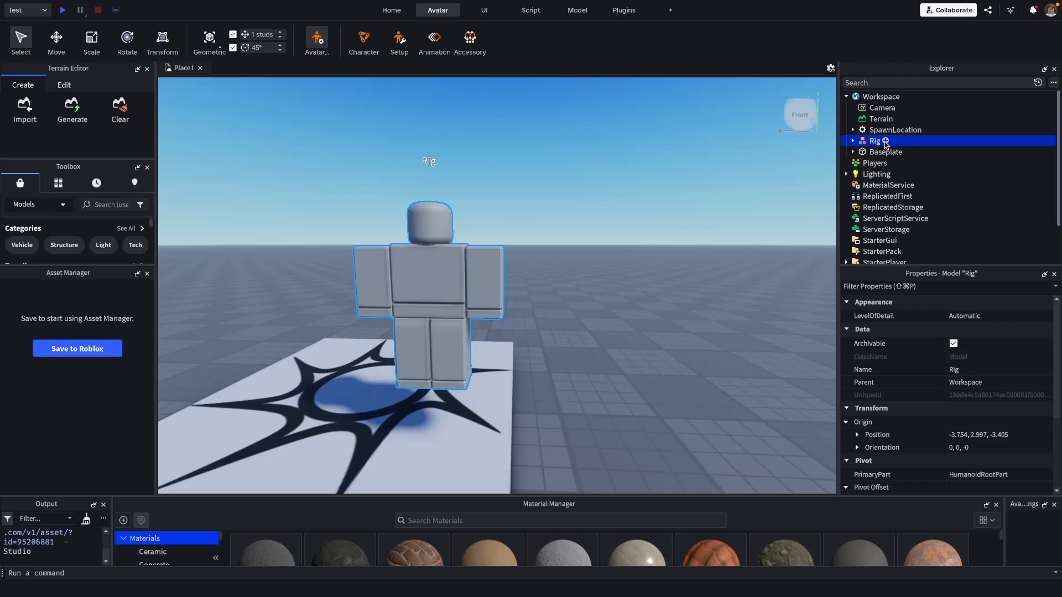
right_click(875, 144)
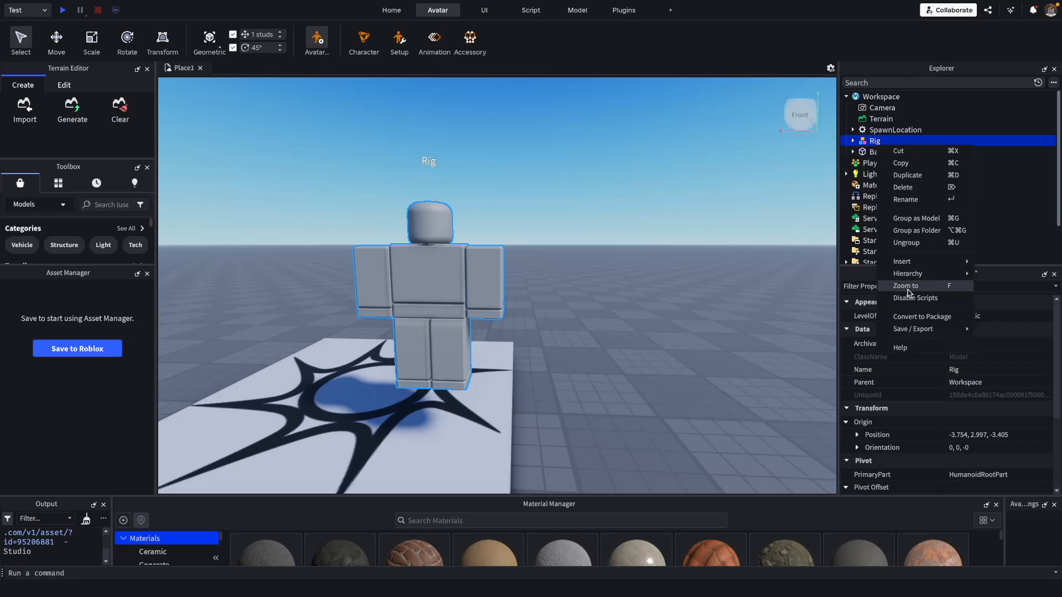
mouse_move(915, 330)
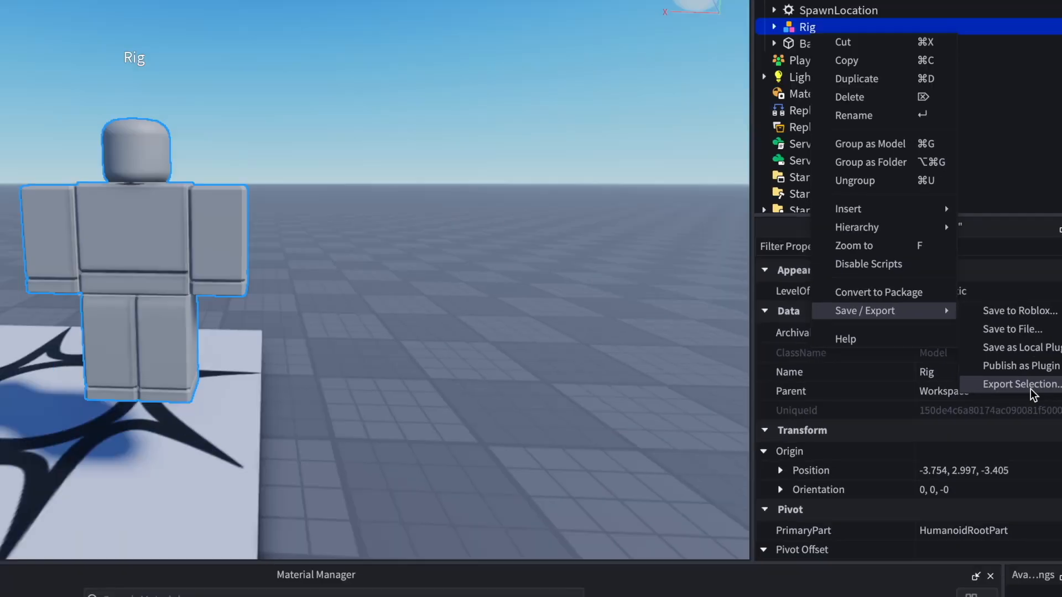
click(1031, 387)
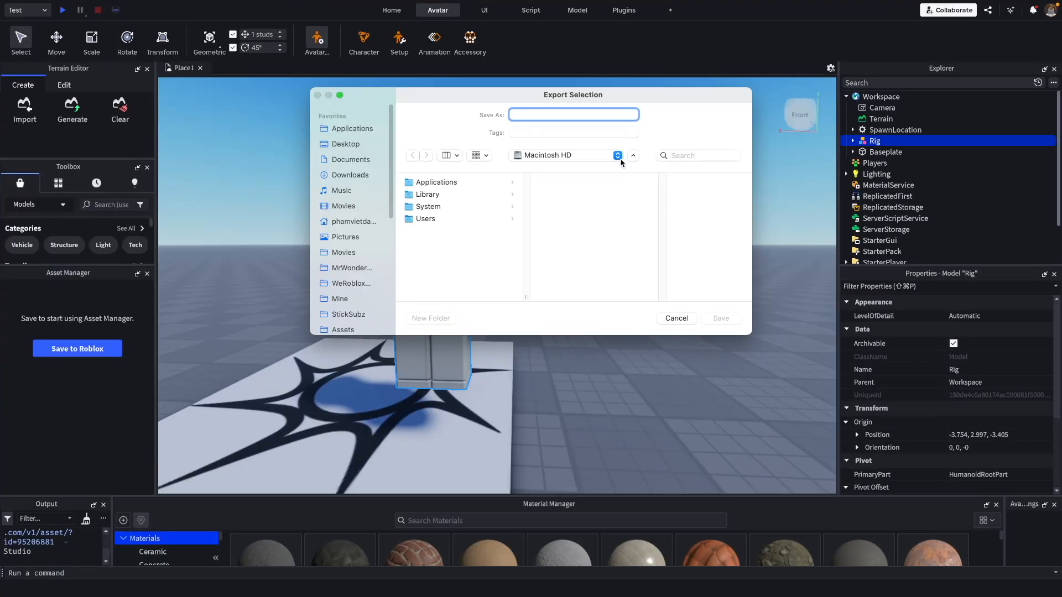
Step: Save the exported rig in the Downloads folder under the name RobloxCharacter
click(362, 175)
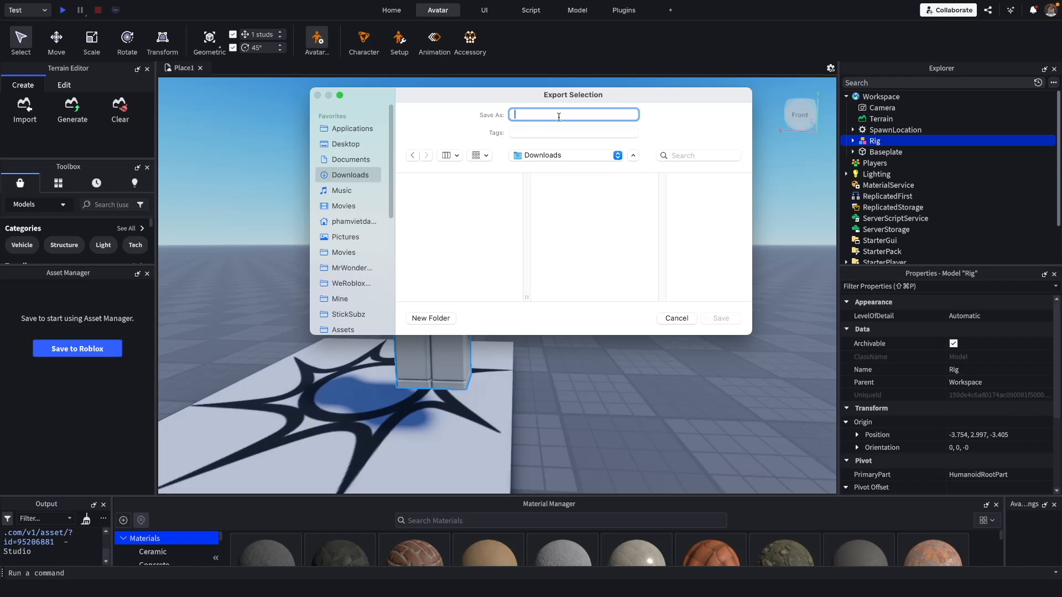
text(Roblo)
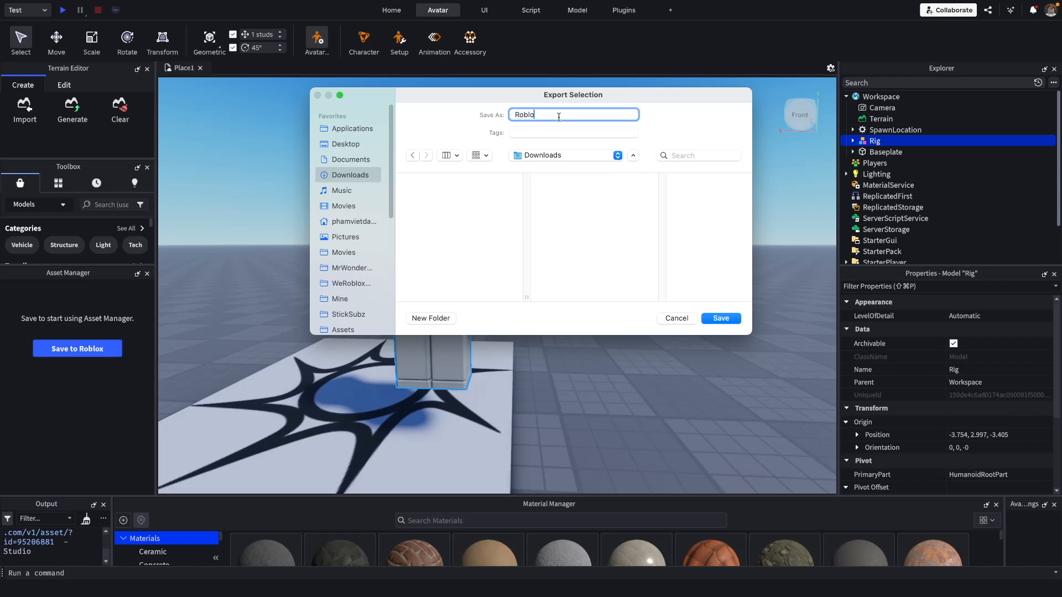
text(xCharacter)
click(728, 319)
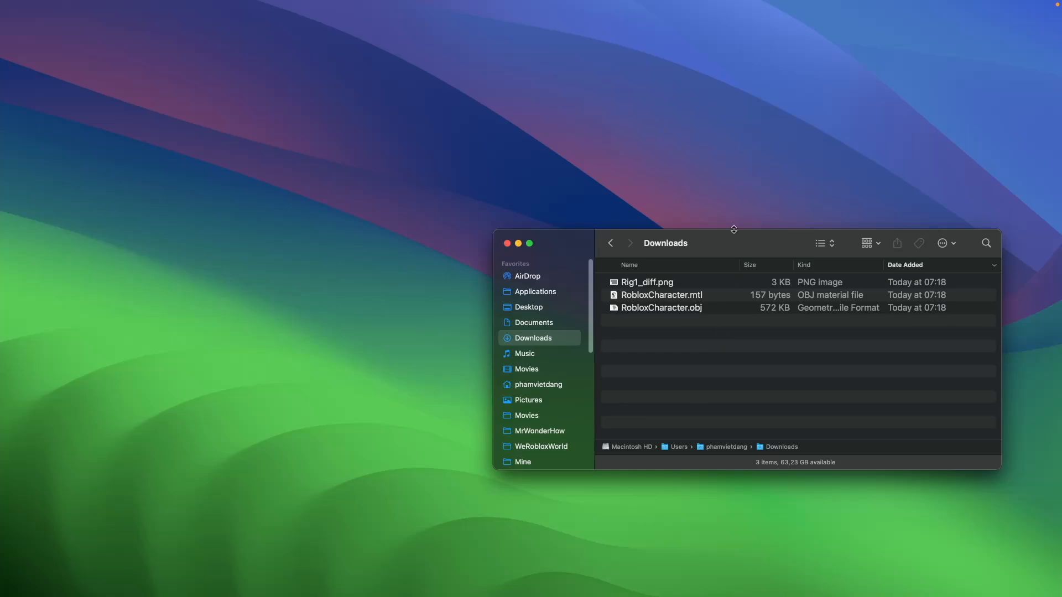
Step: Import RobloxCharacter.obj from the Downloads folder in Finder into the empty Maya scene
drag(725, 244, 599, 179)
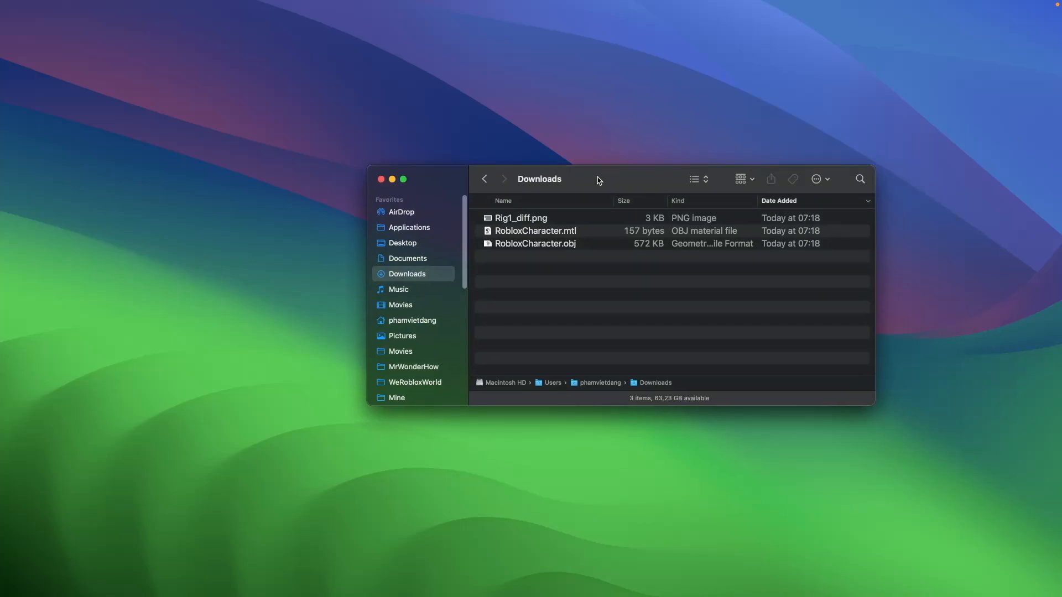
click(601, 244)
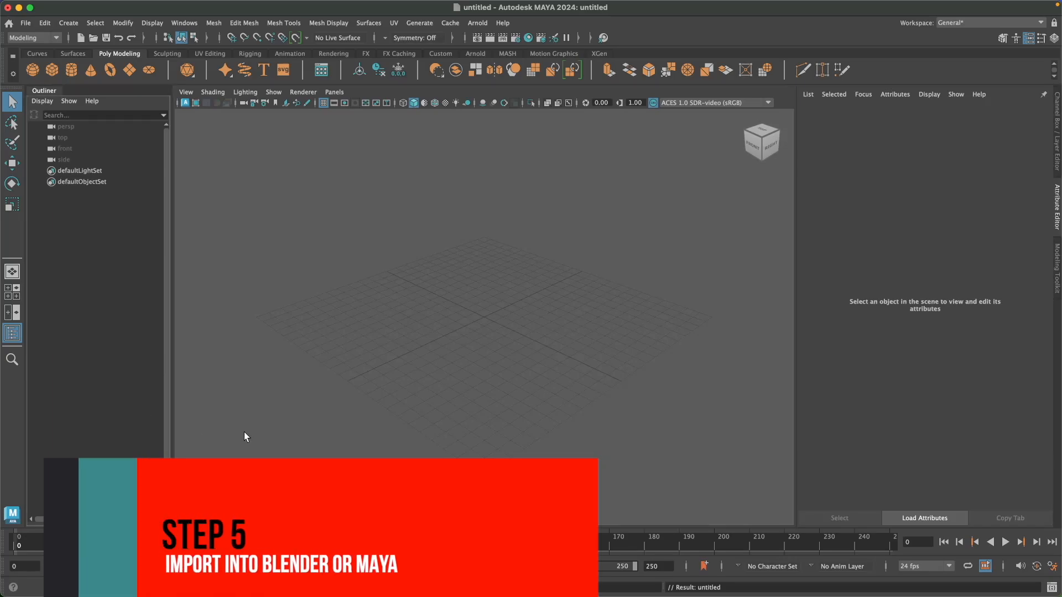
key(super+Tab)
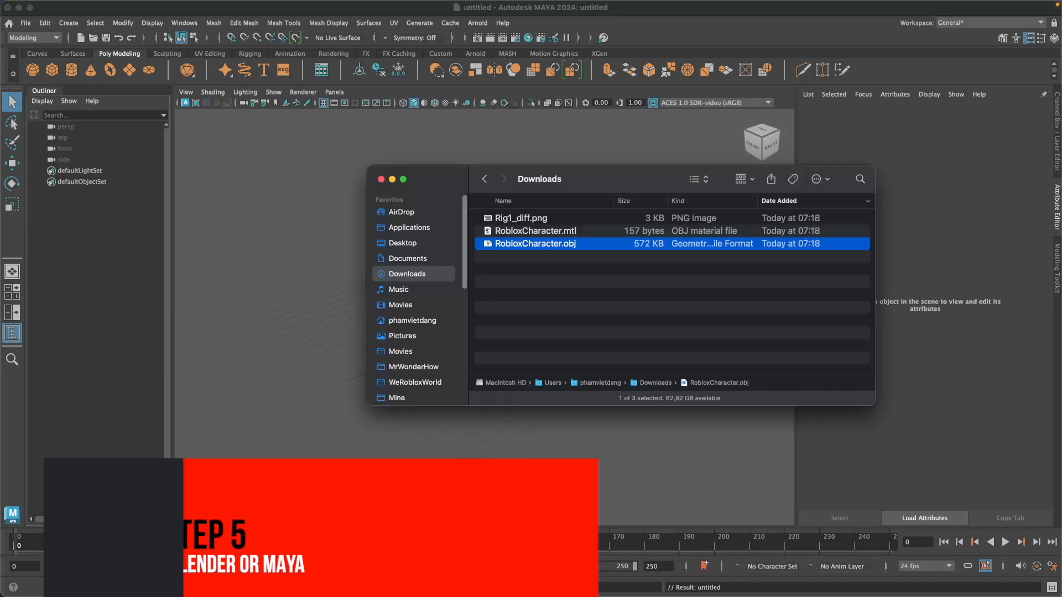
drag(524, 244, 286, 377)
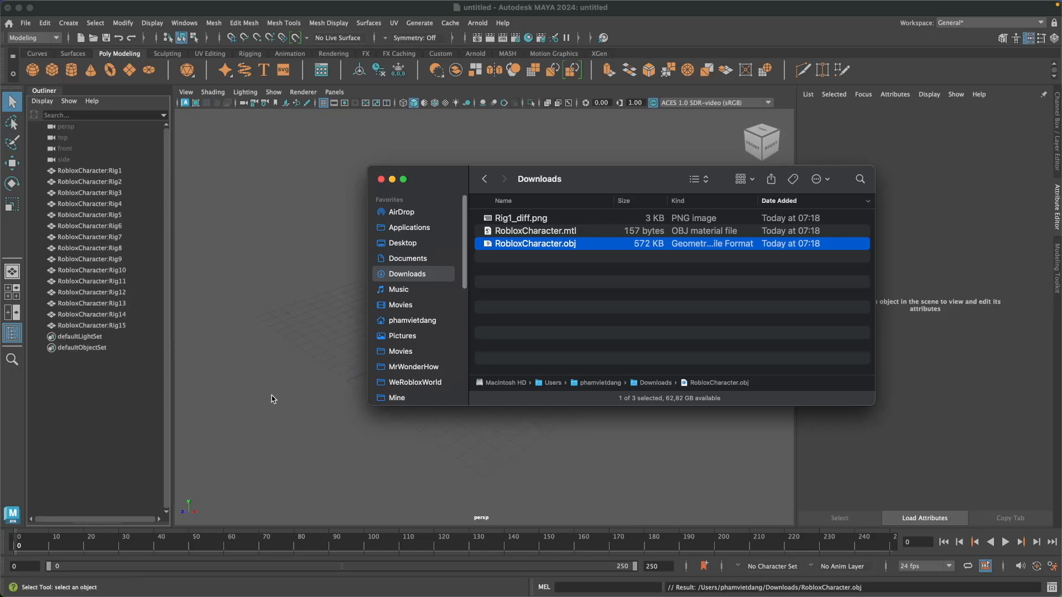
click(255, 405)
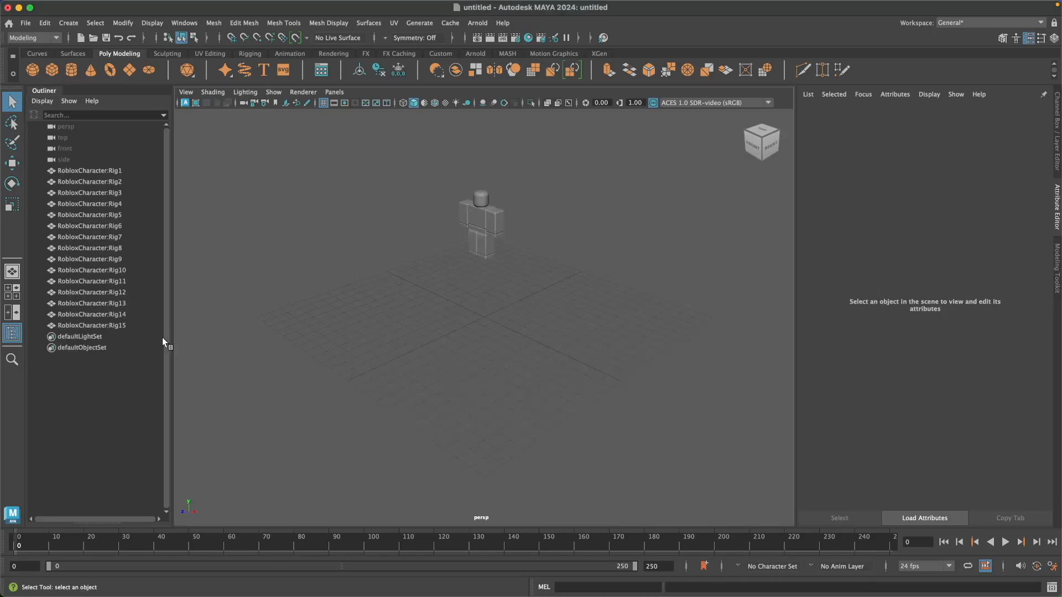
Step: Try to delete the defaultLightSet and defaultObjectSet from the scene, and clear the selection
click(118, 338)
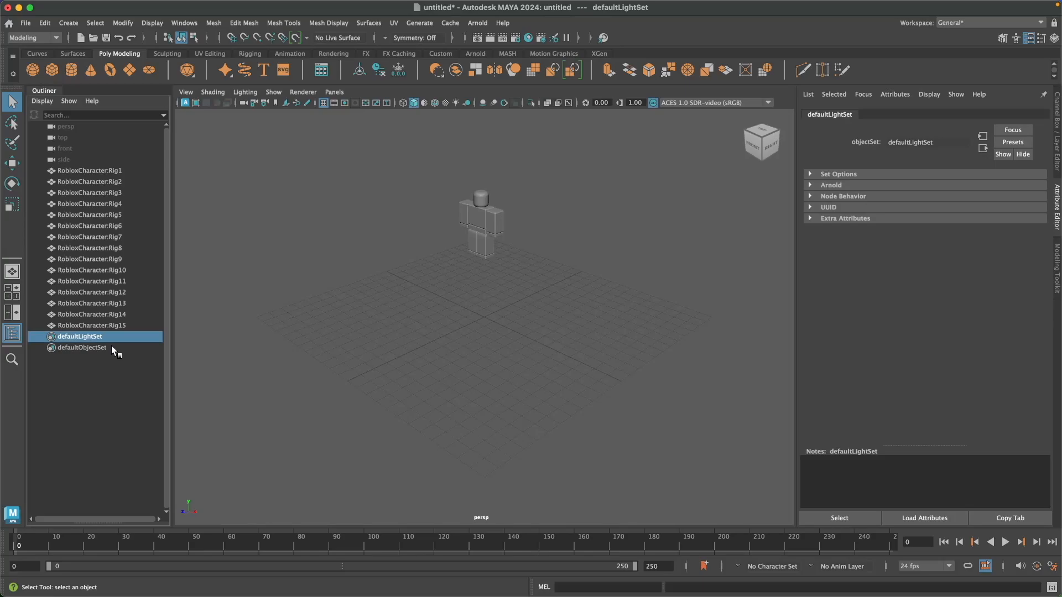
shift+click(111, 346)
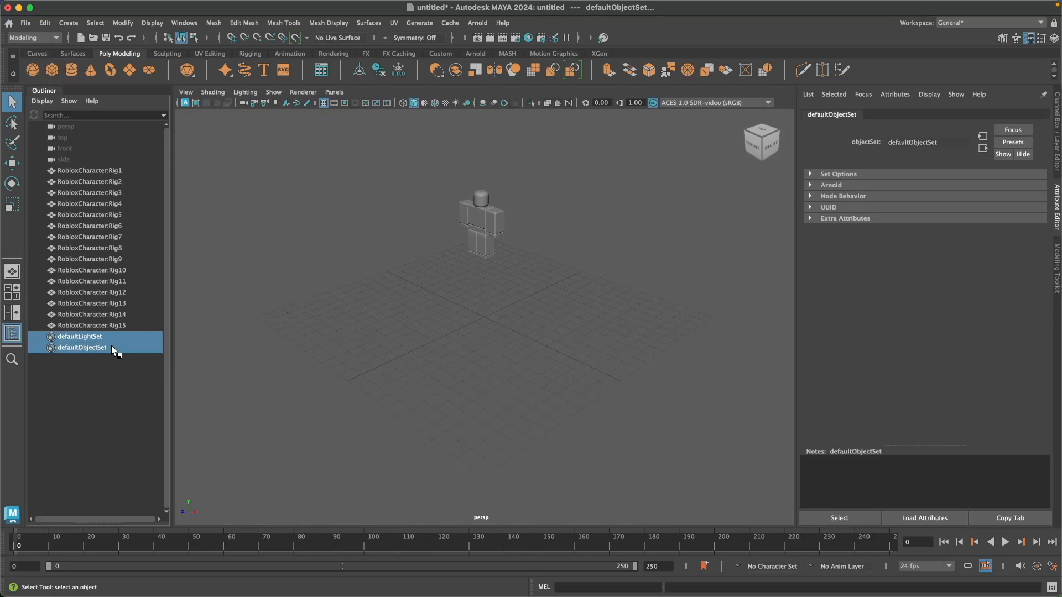
key(Delete)
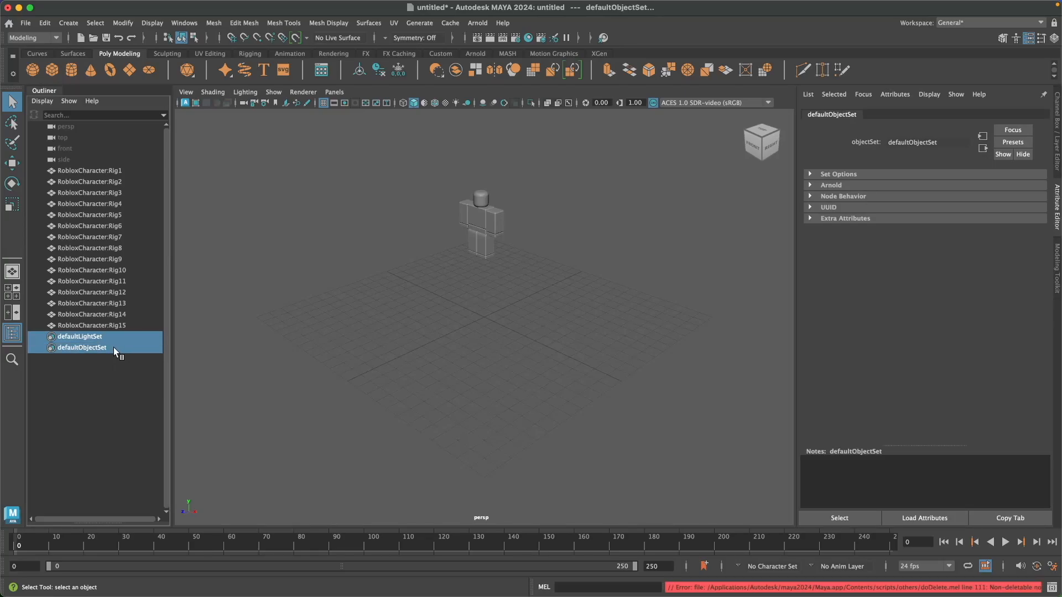
click(309, 336)
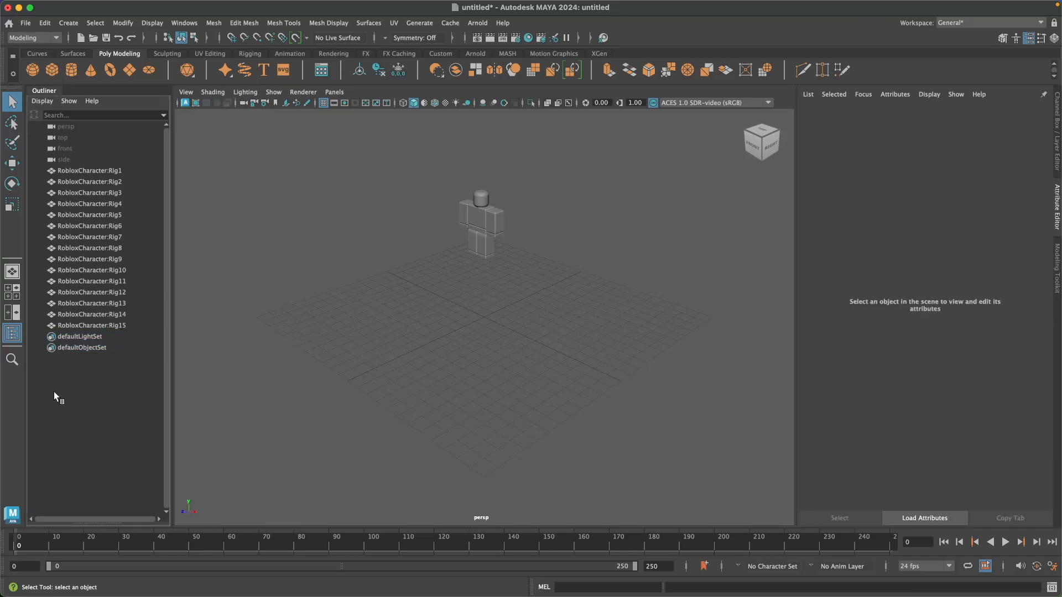
Step: Examine which body parts the imported meshes Rig1, Rig2 and Rig3 are by selecting them one after another
click(131, 171)
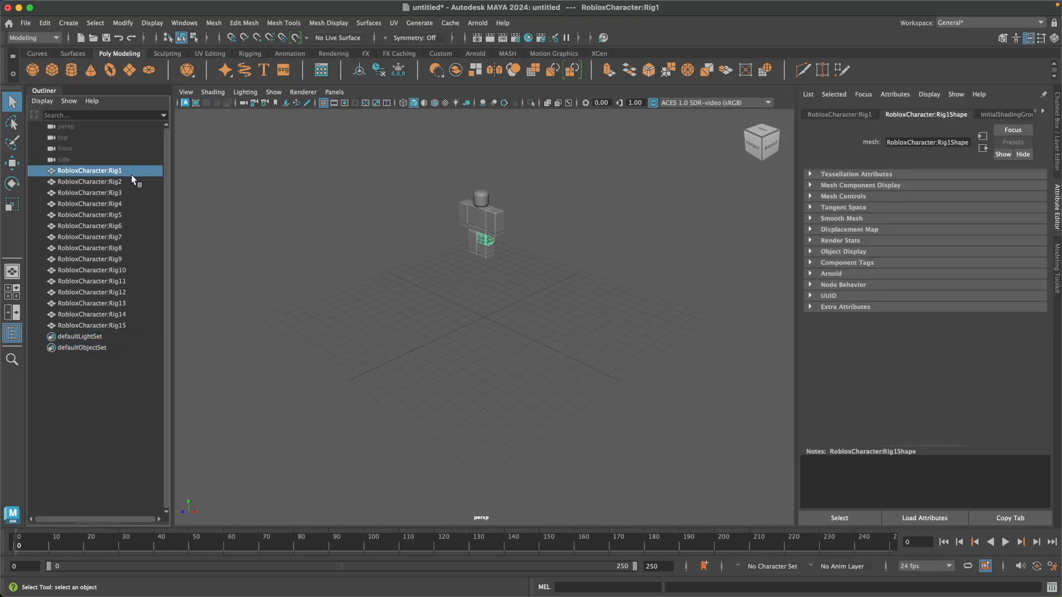
key(Down)
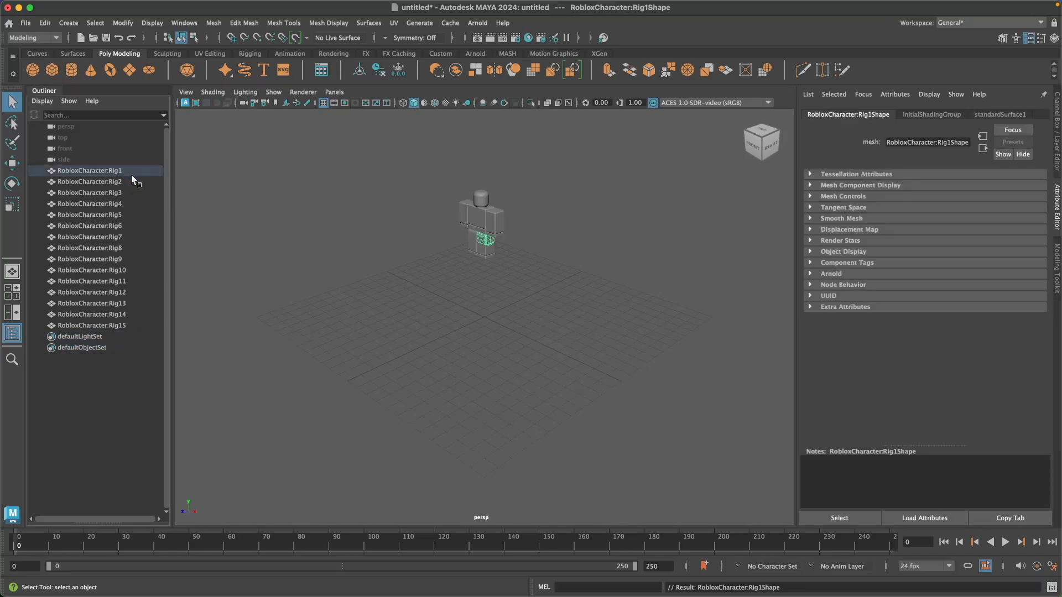
click(131, 171)
click(125, 183)
click(122, 193)
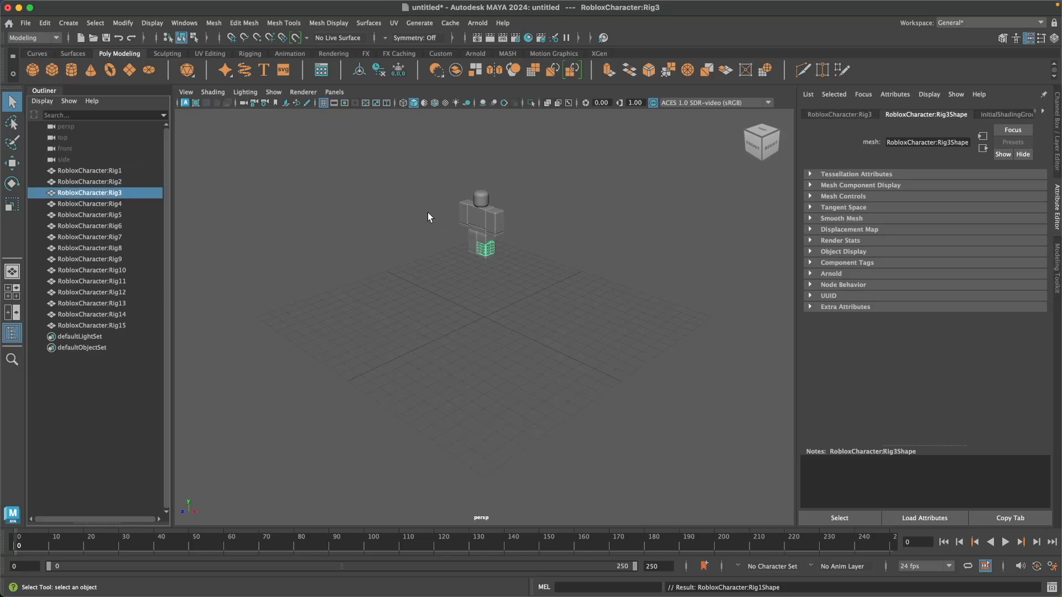
right_drag(461, 270, 504, 253)
scroll(526, 242, down, 2)
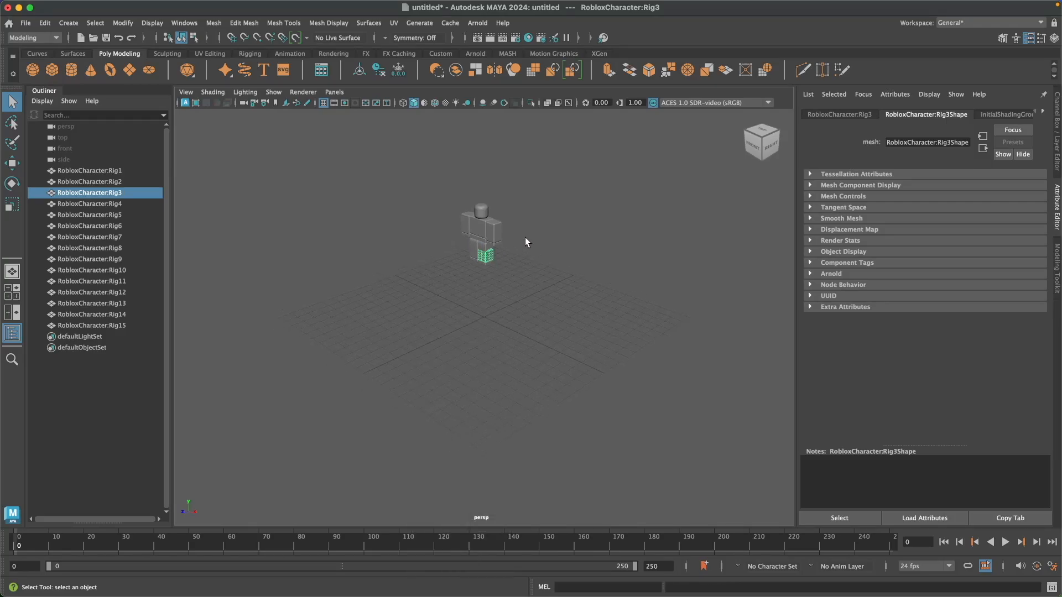
Step: Examine the imported character up close from the front, with the mesh selection cleared
mouse_move(518, 244)
alt+mouse_down()
mouse_move(544, 224)
mouse_move(536, 254)
alt+mouse_up()
scroll(535, 254, up, 4)
alt+middle_drag(536, 253, 555, 373)
mouse_move(529, 387)
alt+mouse_down()
mouse_move(559, 376)
mouse_move(533, 376)
alt+mouse_up()
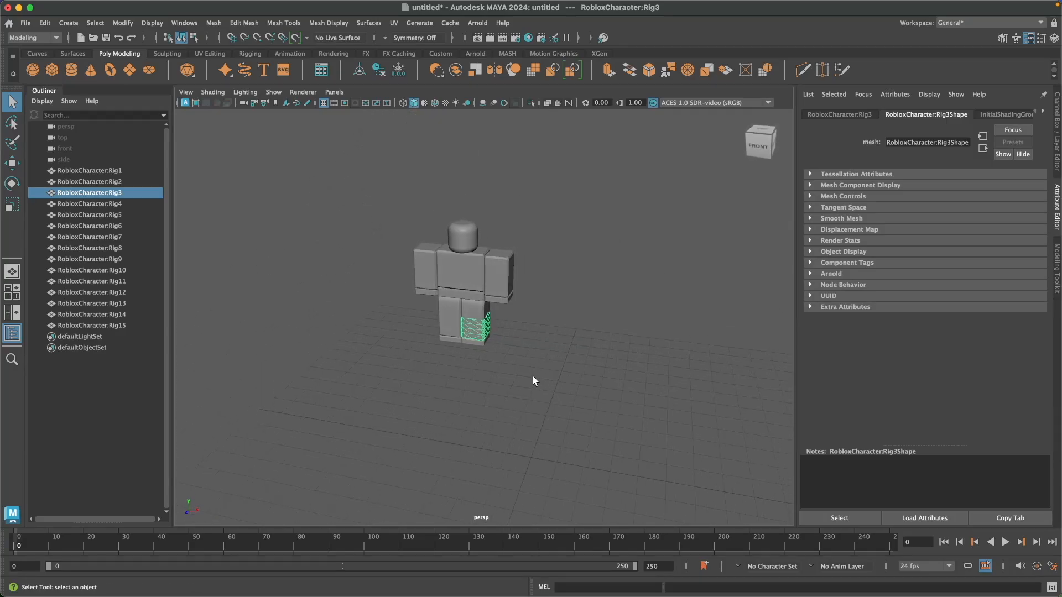
click(486, 364)
scroll(486, 364, up, 3)
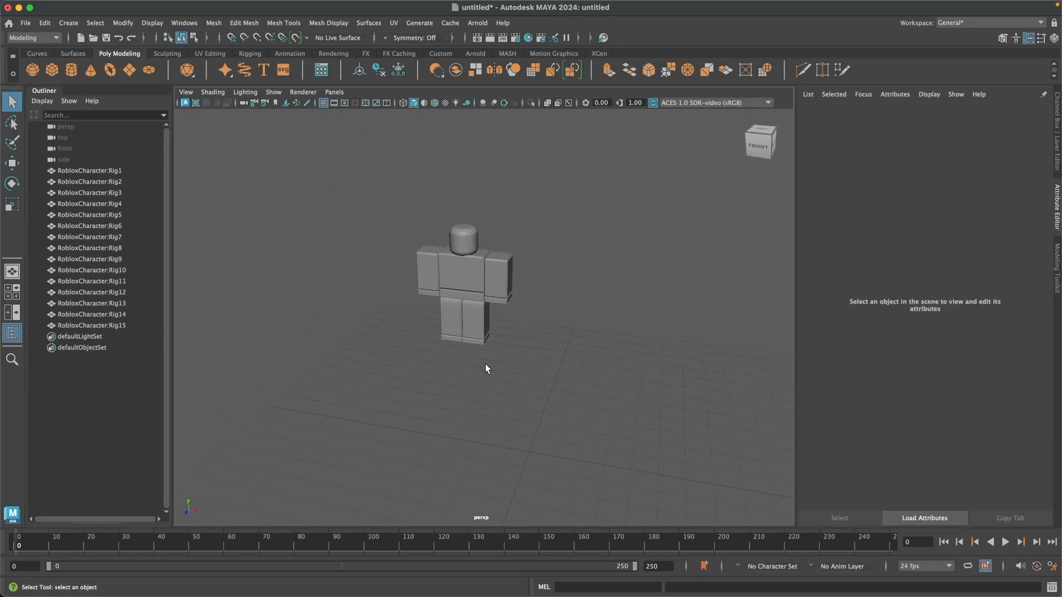
mouse_move(485, 364)
alt+mouse_down()
mouse_move(519, 359)
mouse_move(500, 360)
alt+mouse_up()
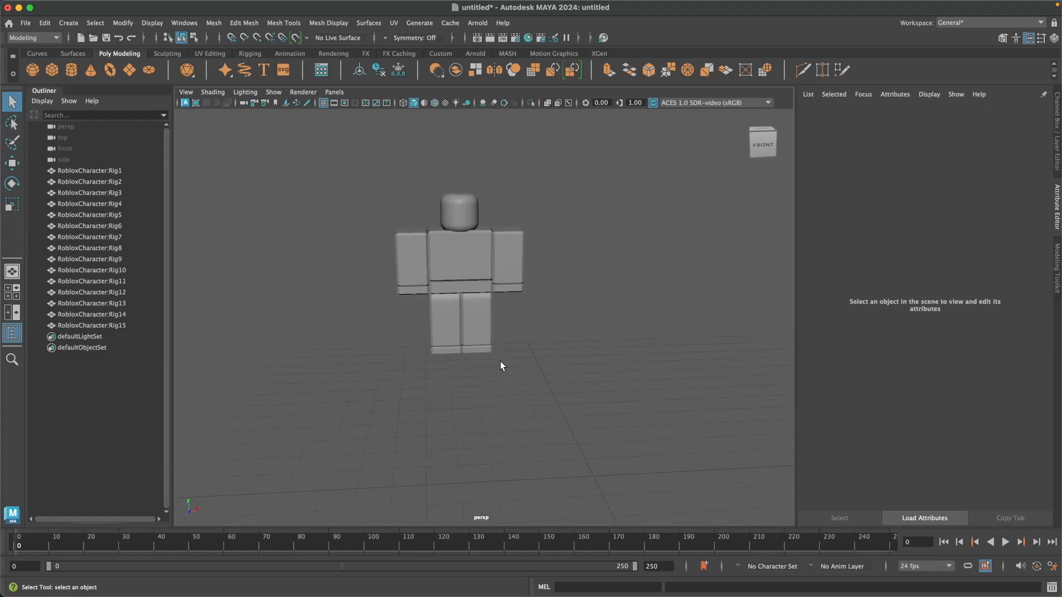
Step: Examine which body part each mesh from Rig1 to Rig15 is by selecting them one after another, and clear the selection
click(95, 170)
click(95, 180)
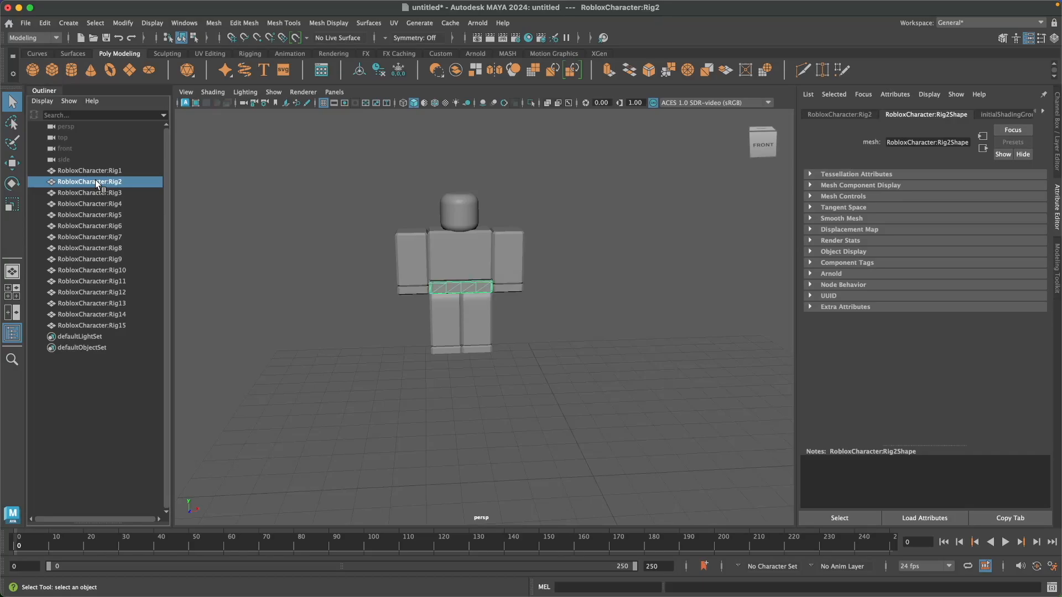
click(87, 192)
click(88, 203)
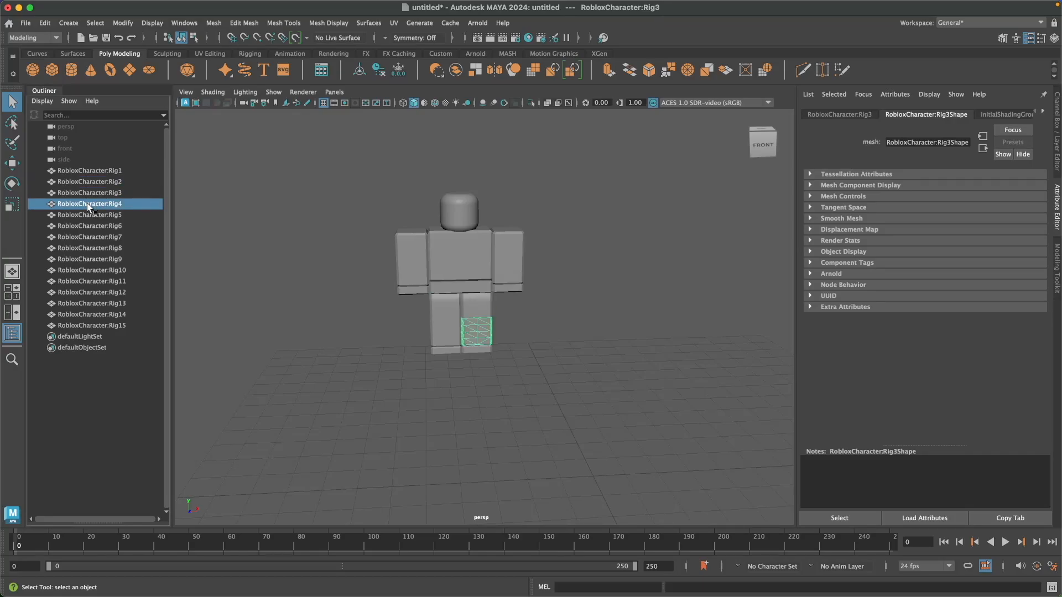
click(89, 214)
click(86, 226)
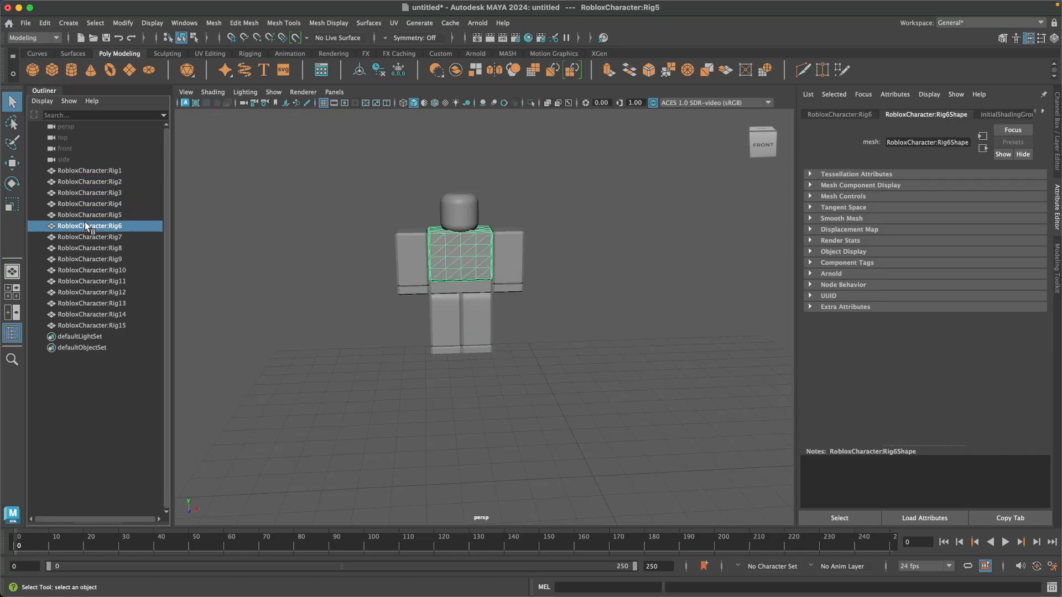
click(82, 236)
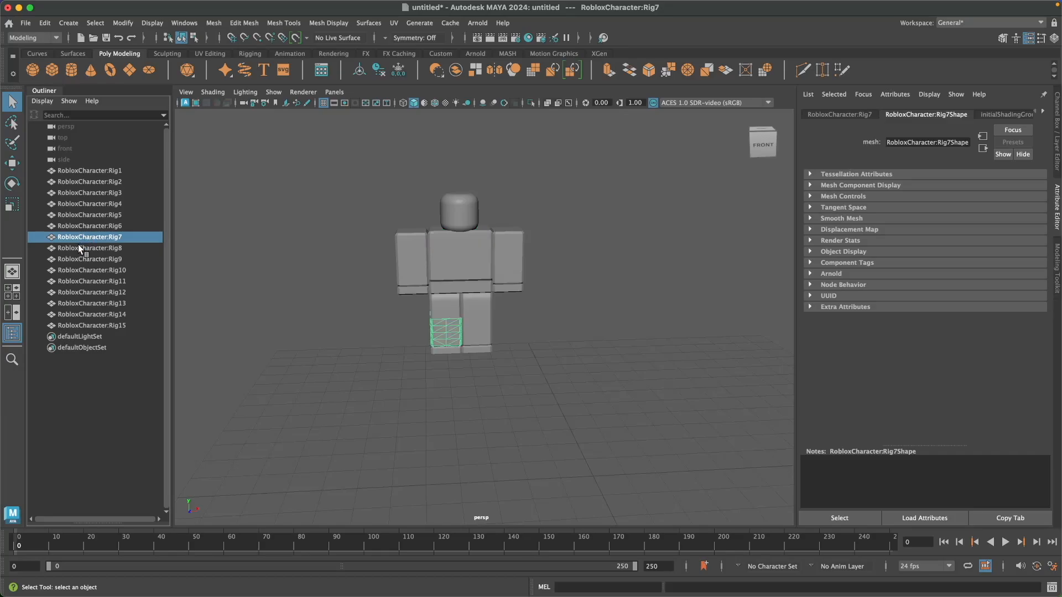
click(78, 246)
click(77, 259)
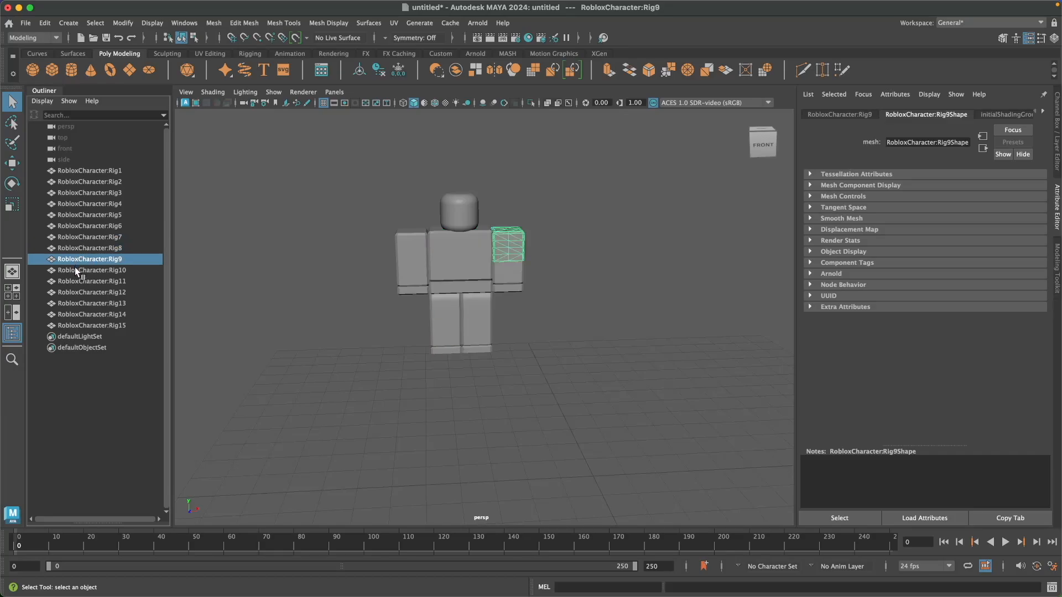
click(76, 271)
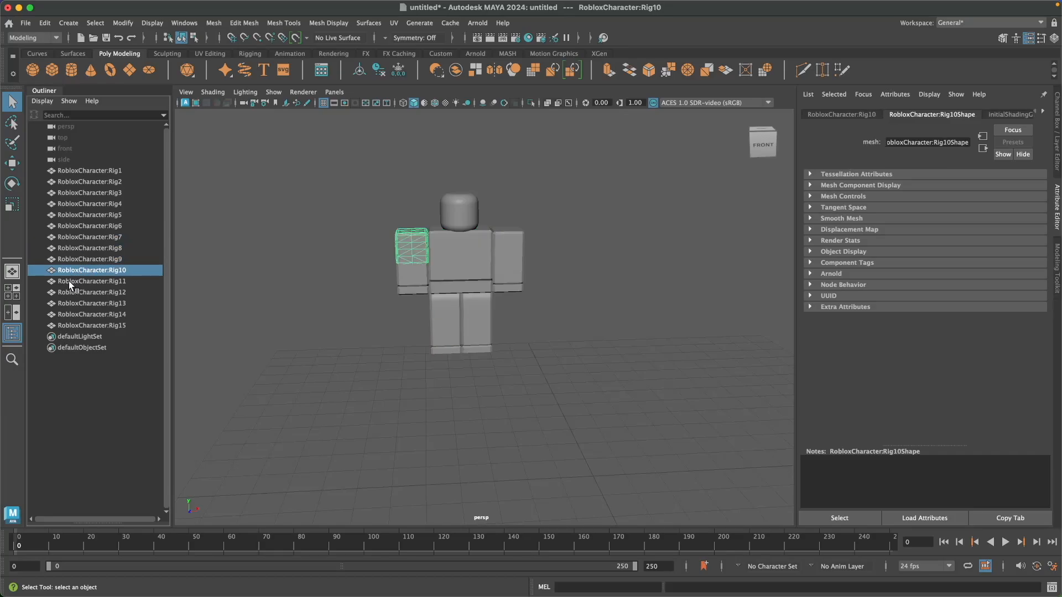
click(70, 280)
click(88, 293)
click(88, 304)
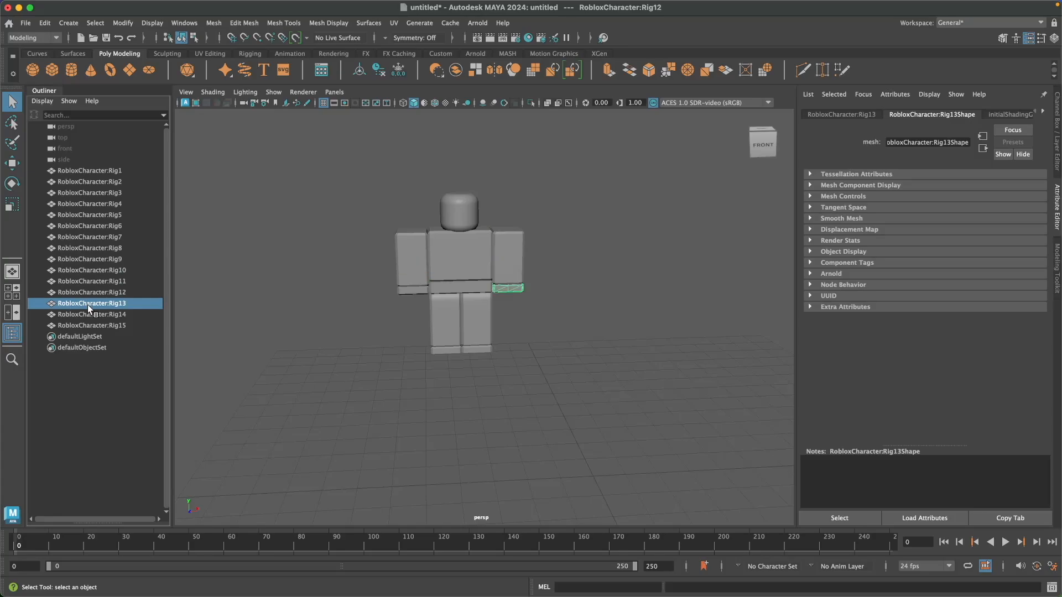
click(88, 314)
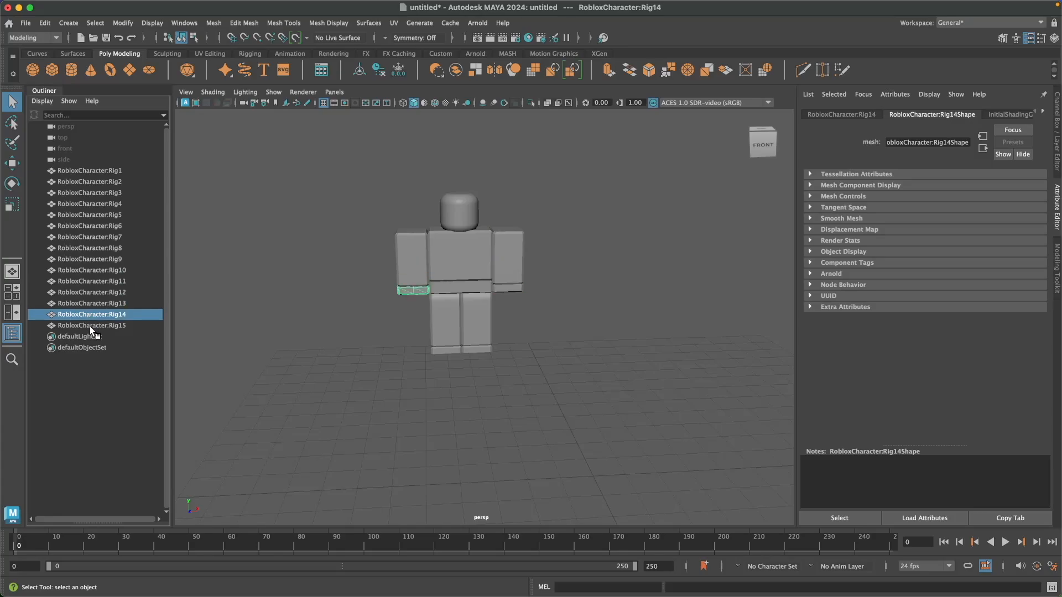
click(90, 326)
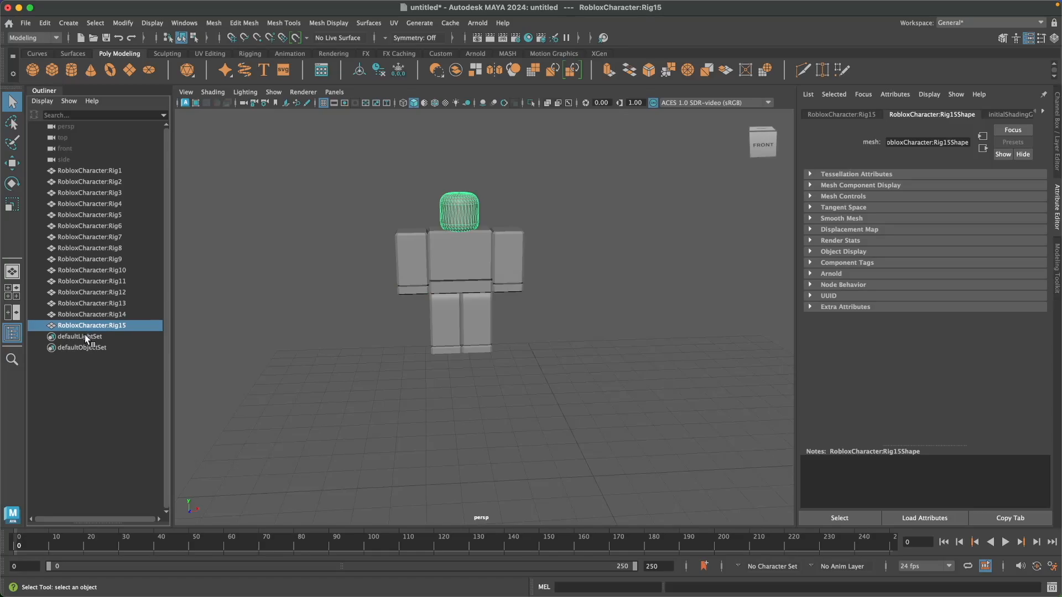
click(96, 416)
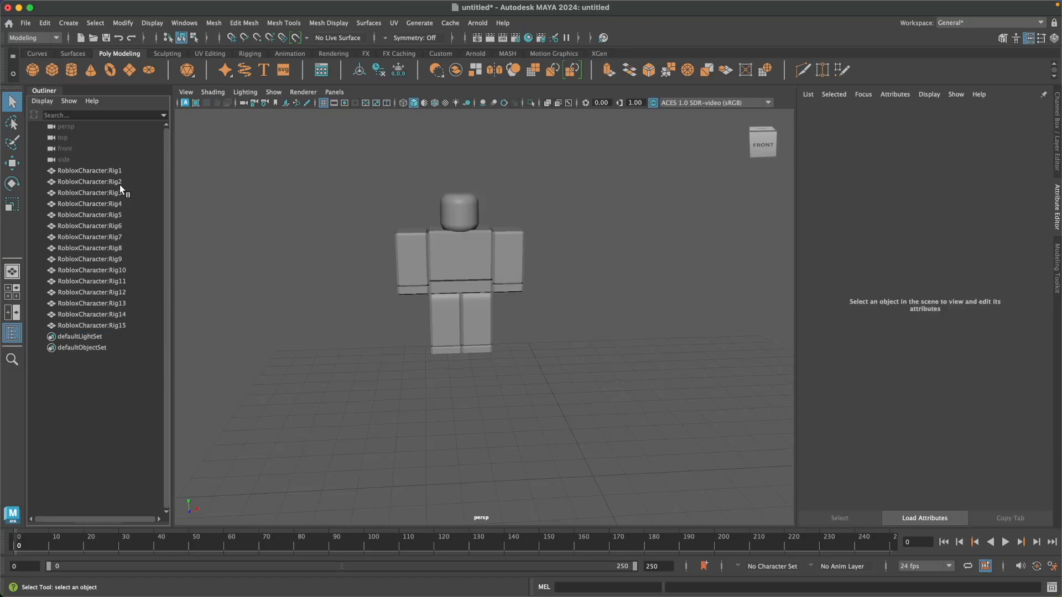
Step: Select all of the character's body-part meshes together to examine them as a whole, and clear the selection
drag(345, 195, 579, 420)
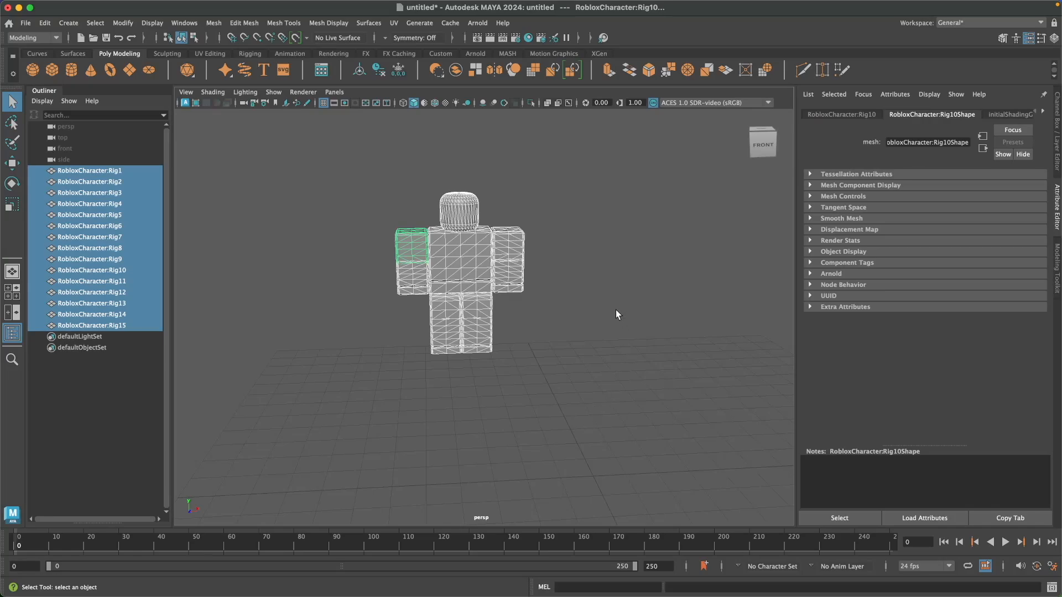
click(615, 310)
mouse_move(607, 336)
alt+mouse_down()
mouse_move(526, 338)
mouse_move(605, 332)
alt+mouse_up()
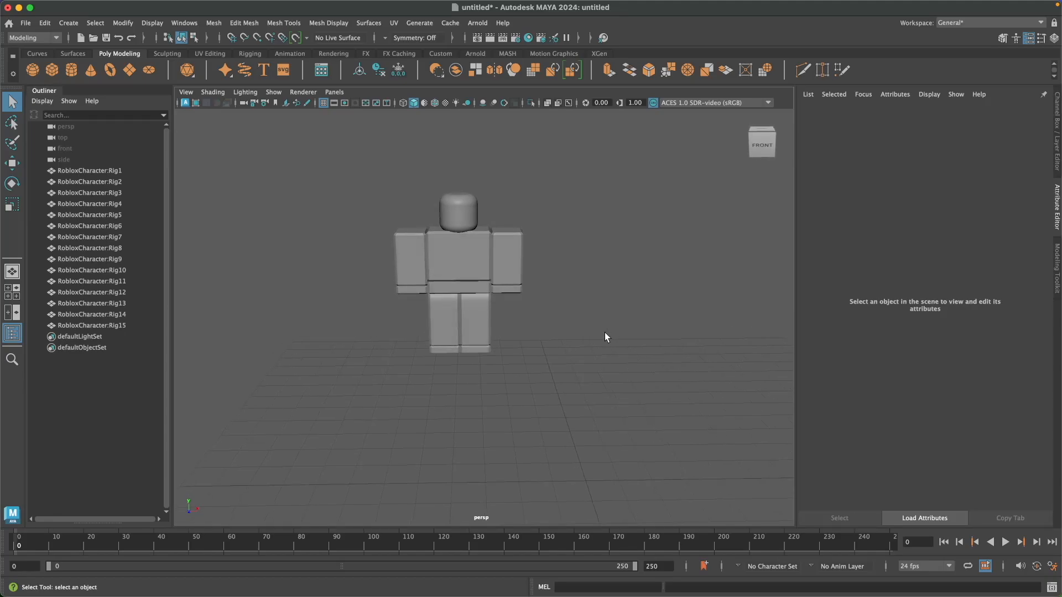